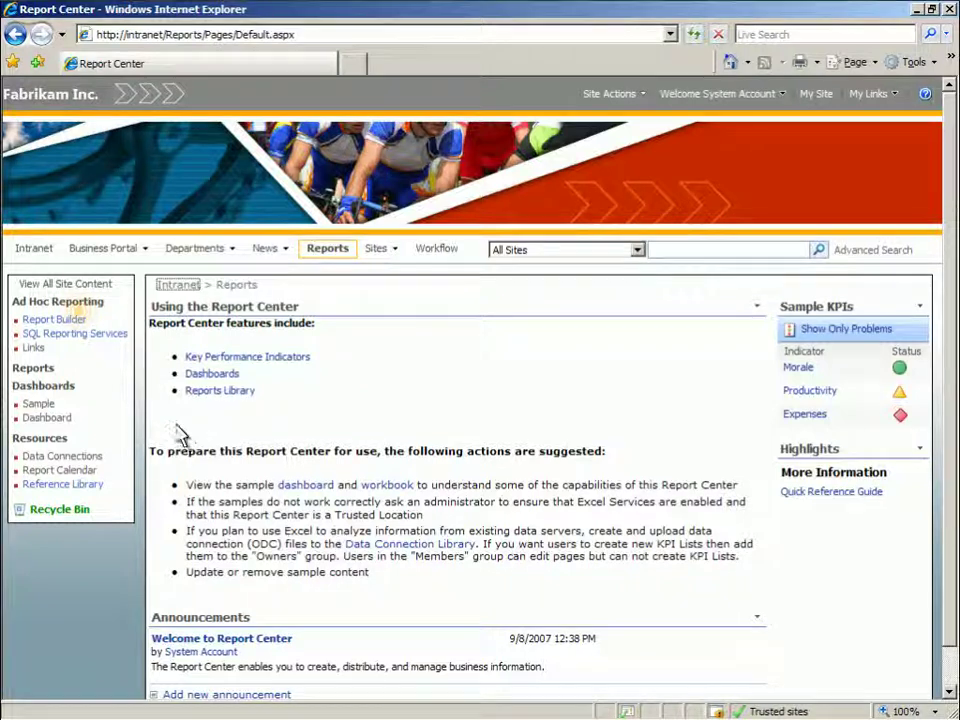
- Launch Report Builder and title the new blank report 'Average Days to Pay'
{"action": "left_click", "coordinate": [81, 319]}
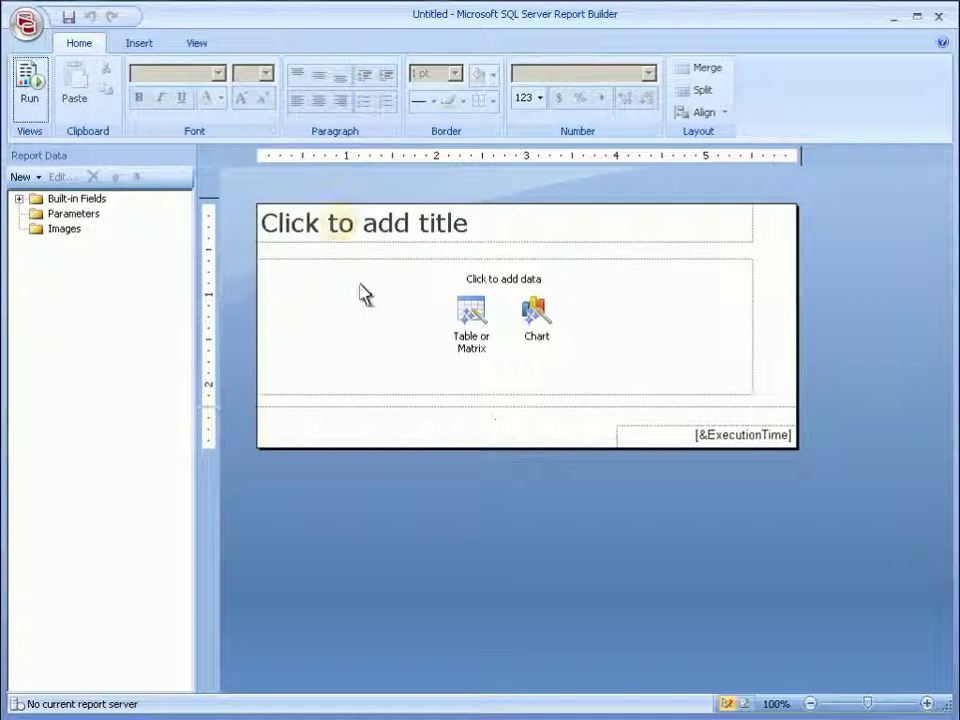
{"action": "left_click", "coordinate": [343, 229]}
{"action": "type", "text": "Average Days to Pay"}
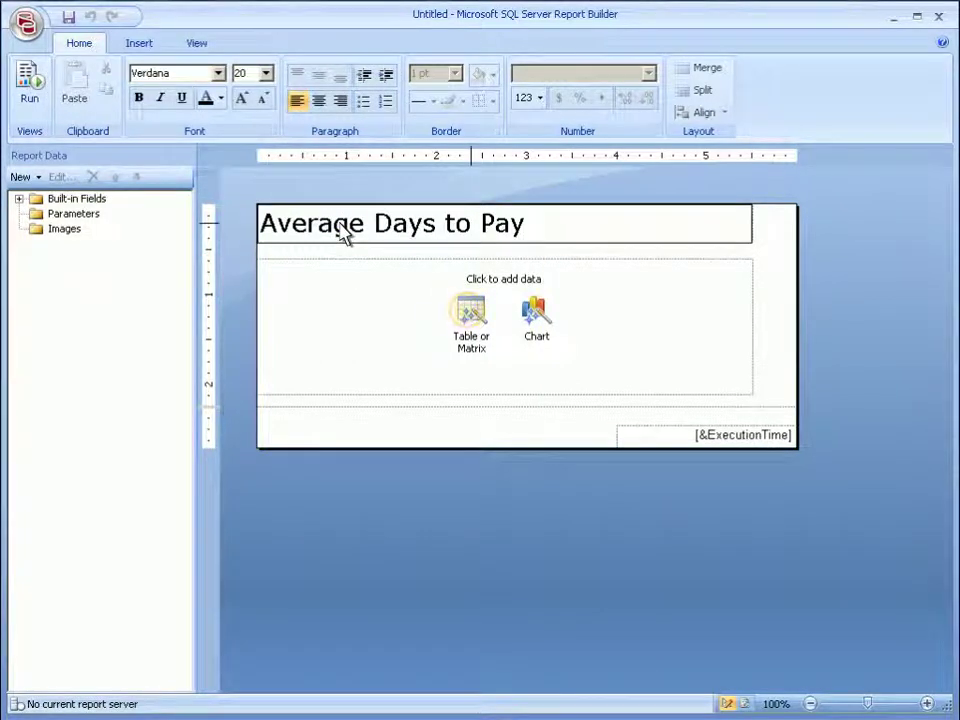
- Start the New Table or Matrix wizard from the empty report body
{"action": "left_click", "coordinate": [470, 320]}
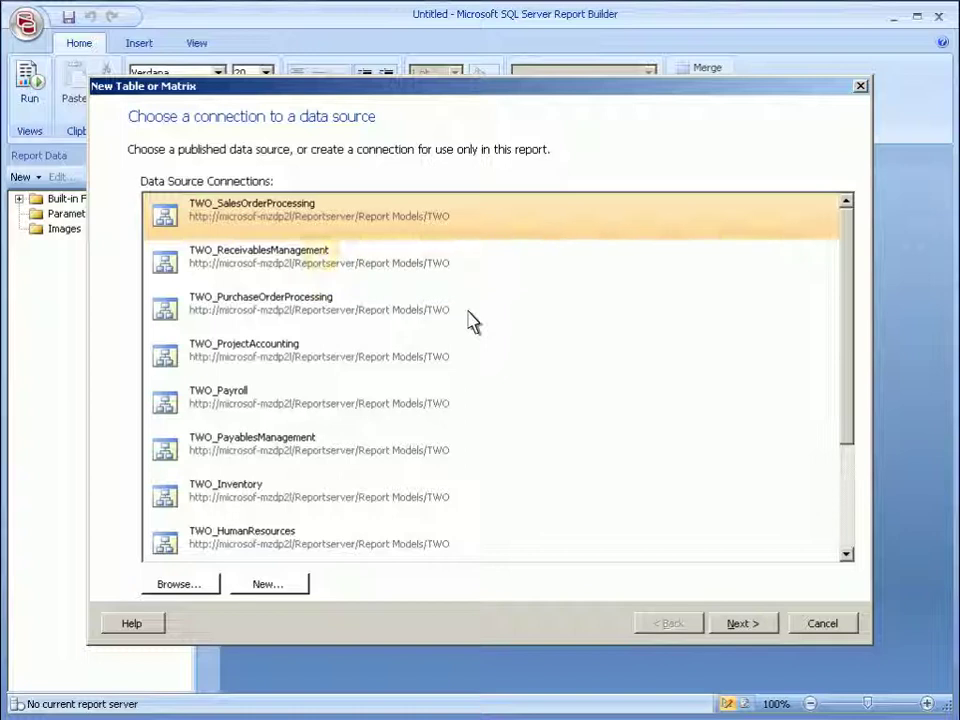
- Query TWO_ReceivablesManagement for the Avg Average Days To Pay - Year field
{"action": "left_click", "coordinate": [325, 258]}
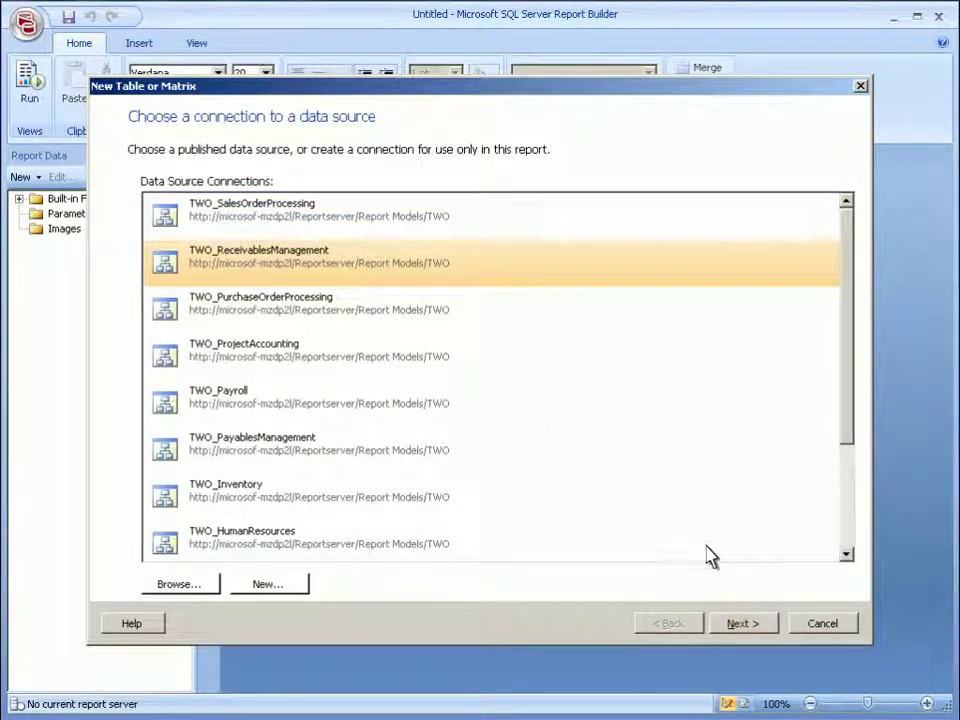
{"action": "left_click", "coordinate": [741, 626]}
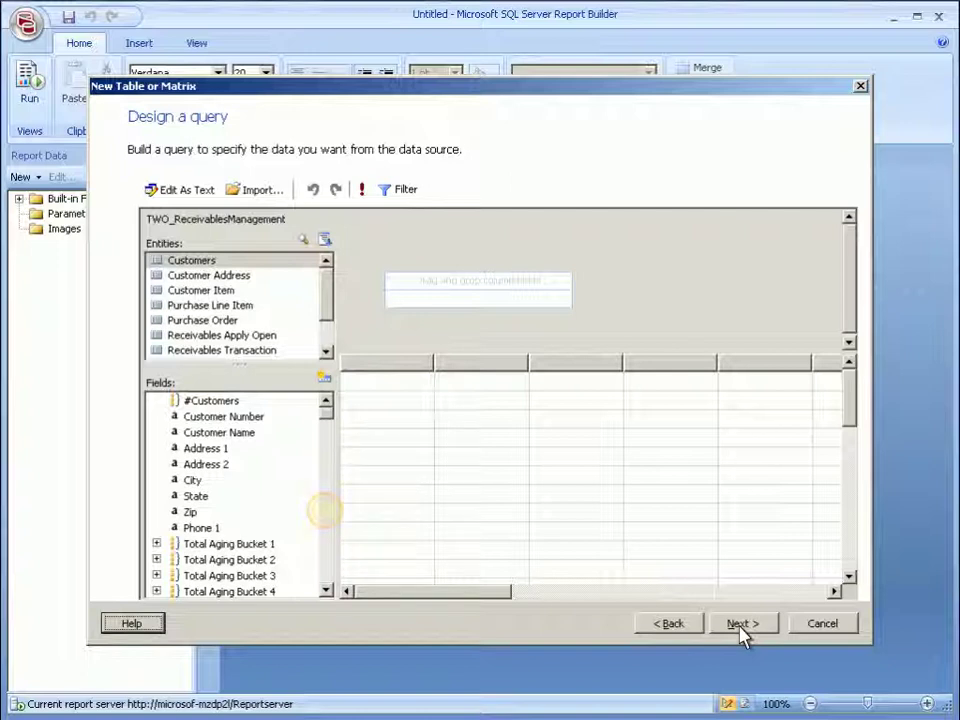
{"action": "left_click", "coordinate": [326, 512]}
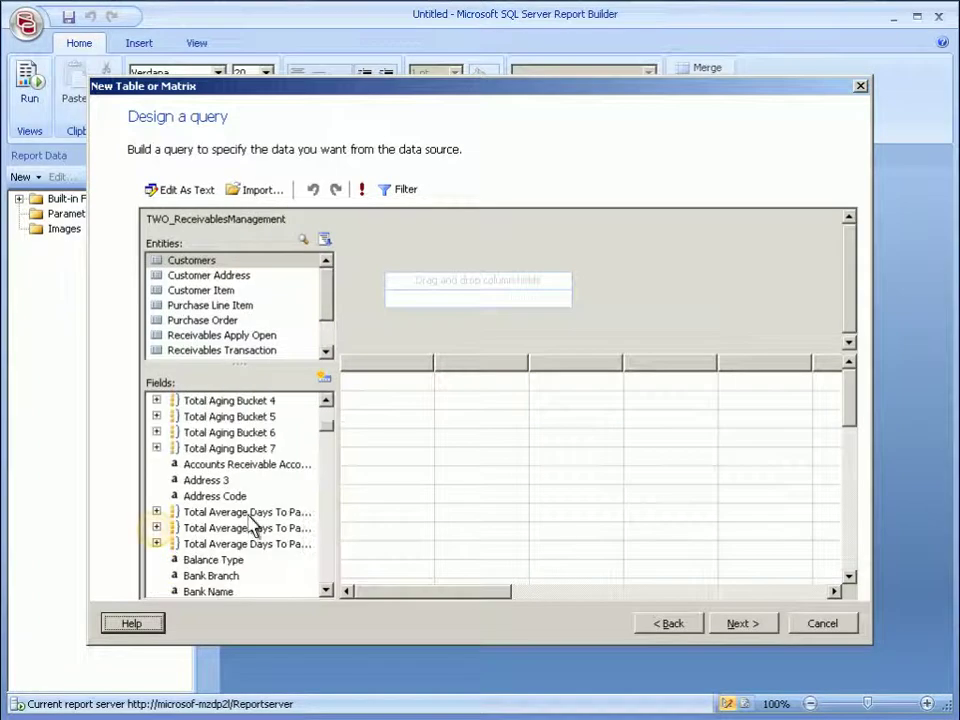
{"action": "left_click", "coordinate": [156, 528]}
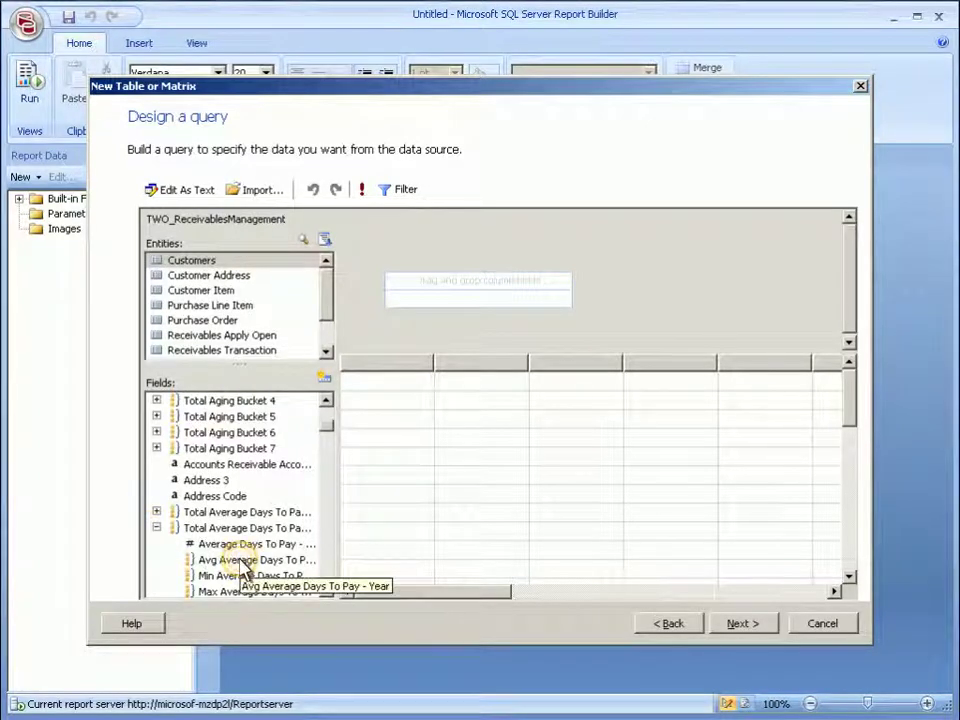
{"action": "left_click_drag", "start_coordinate": [250, 561], "coordinate": [414, 311]}
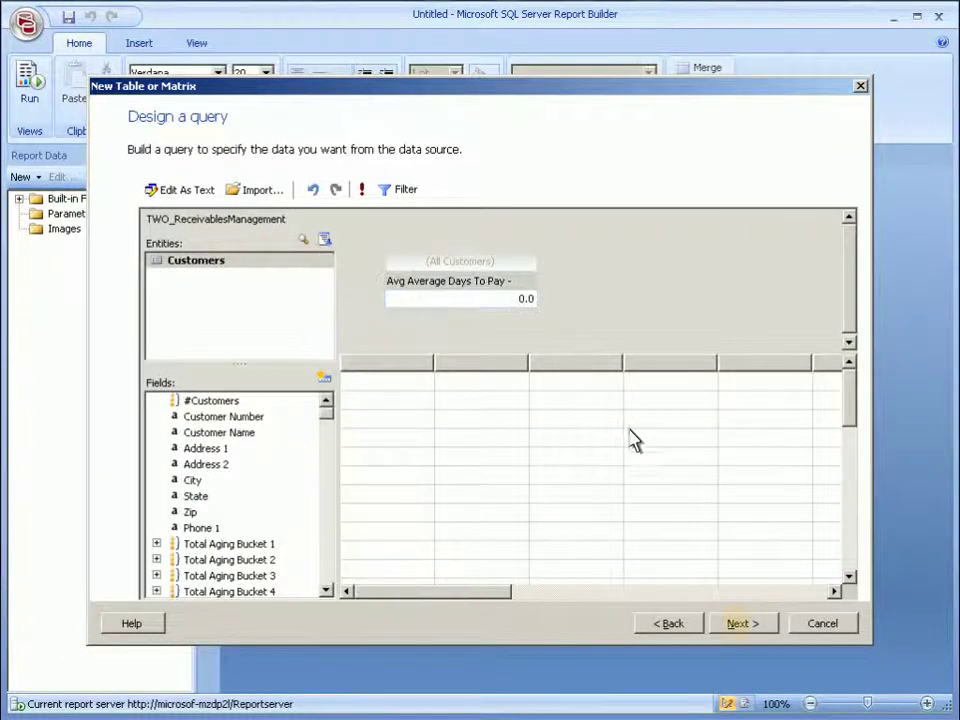
- Put the average days field into Values and finish the table with the Ocean style
{"action": "left_click", "coordinate": [741, 624]}
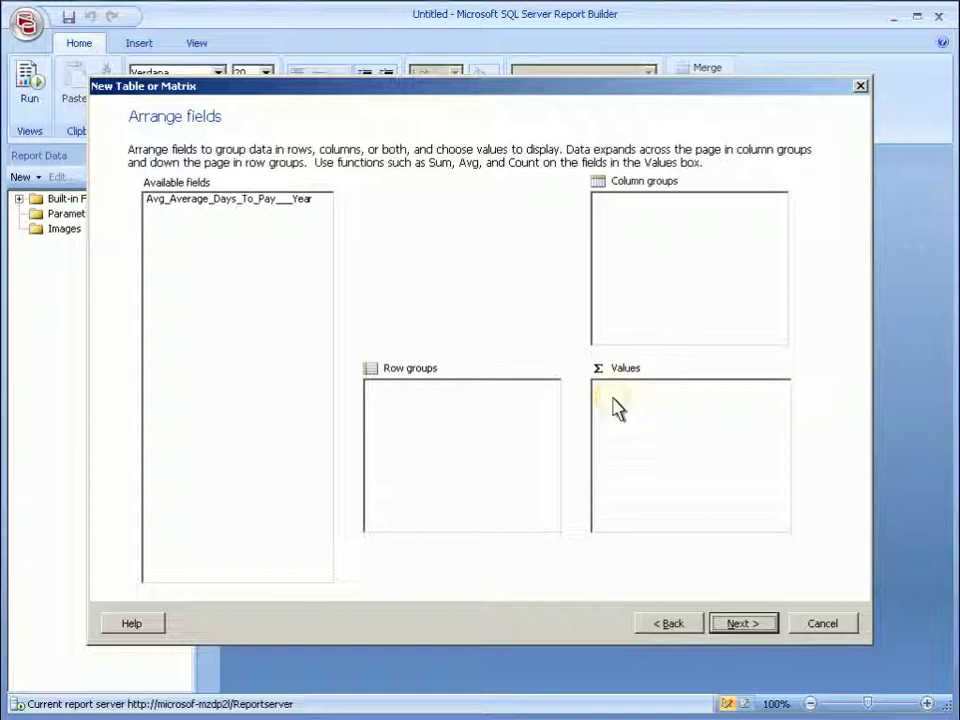
{"action": "left_click_drag", "start_coordinate": [617, 407], "coordinate": [617, 407]}
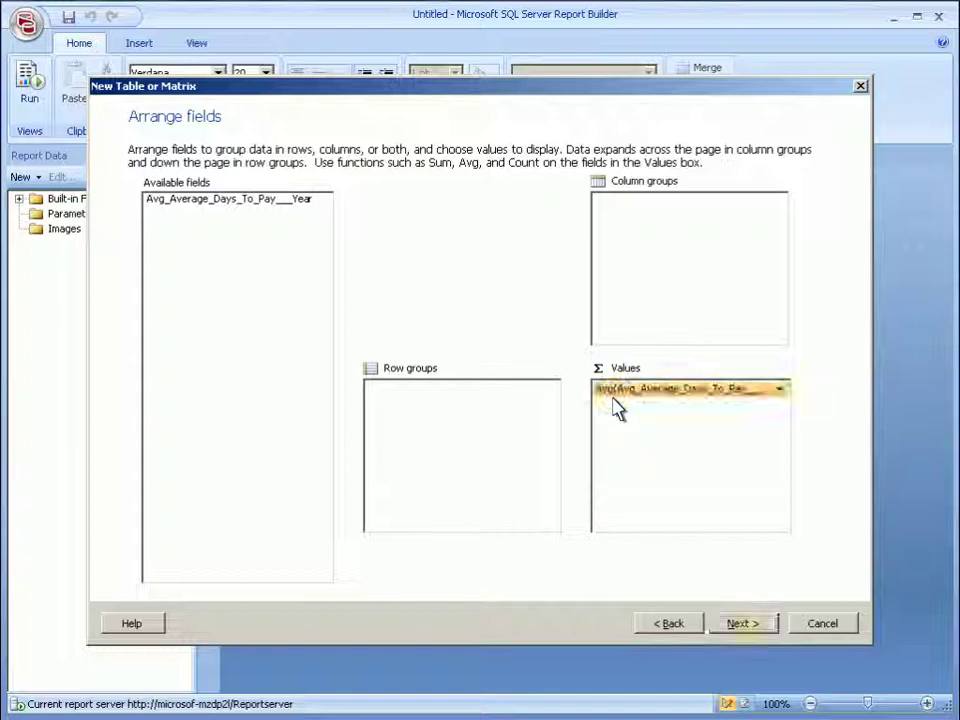
{"action": "left_click", "coordinate": [749, 633]}
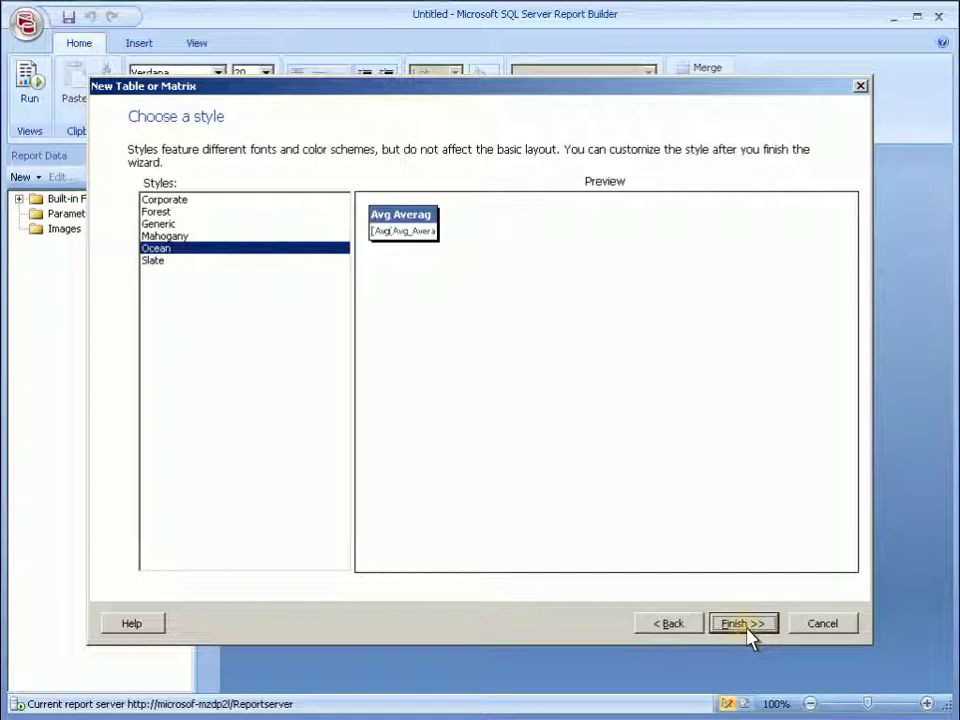
{"action": "left_click", "coordinate": [750, 636]}
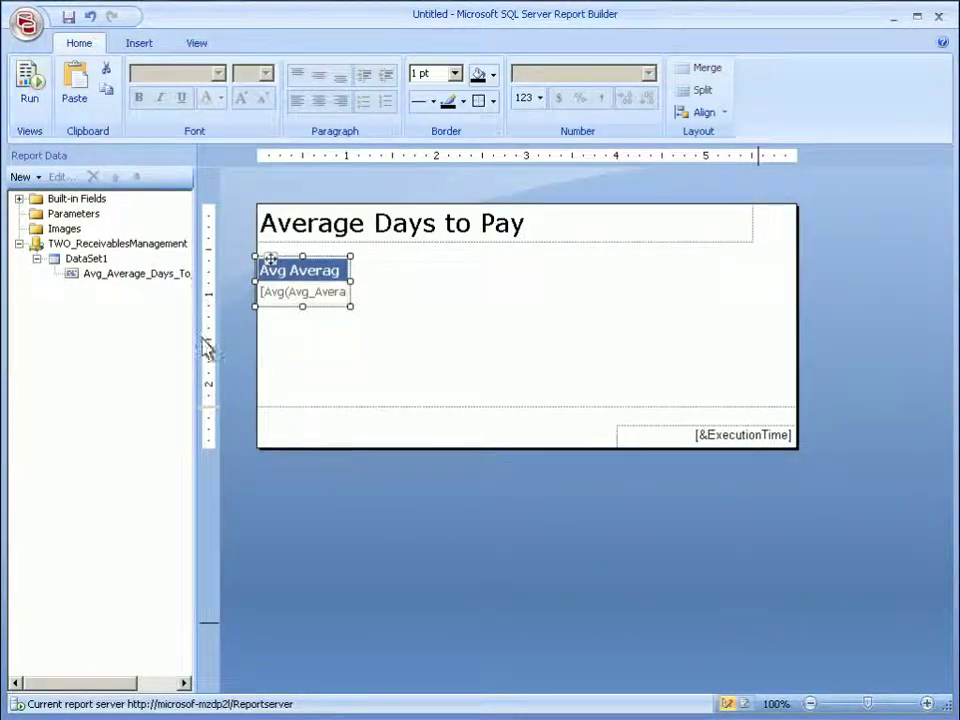
{"action": "left_click", "coordinate": [38, 88]}
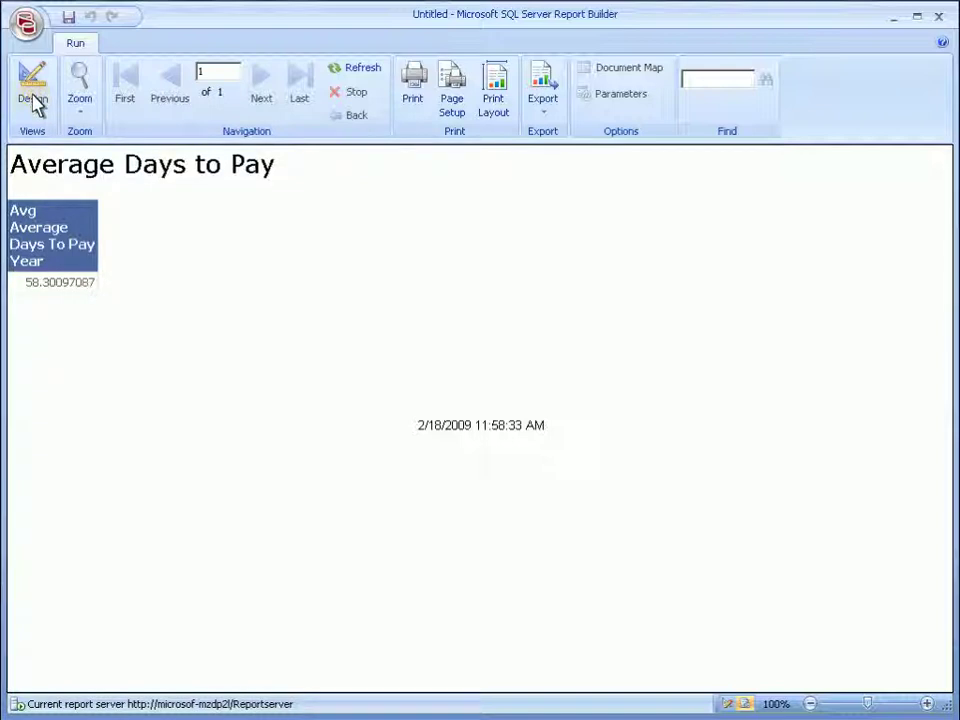
{"action": "left_click", "coordinate": [33, 102]}
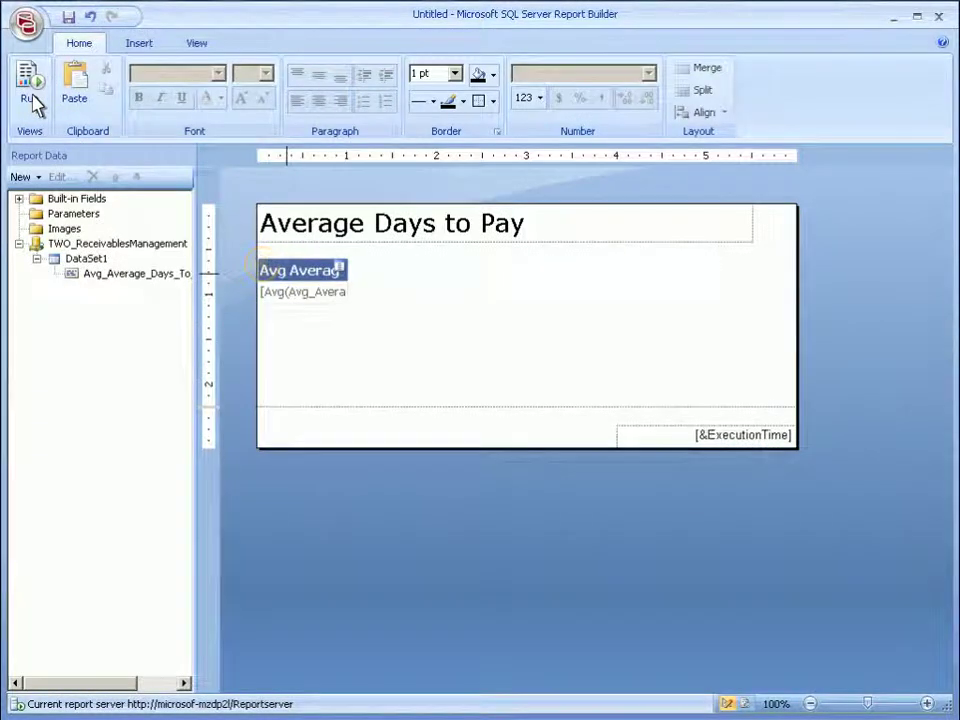
{"action": "right_click", "coordinate": [264, 273]}
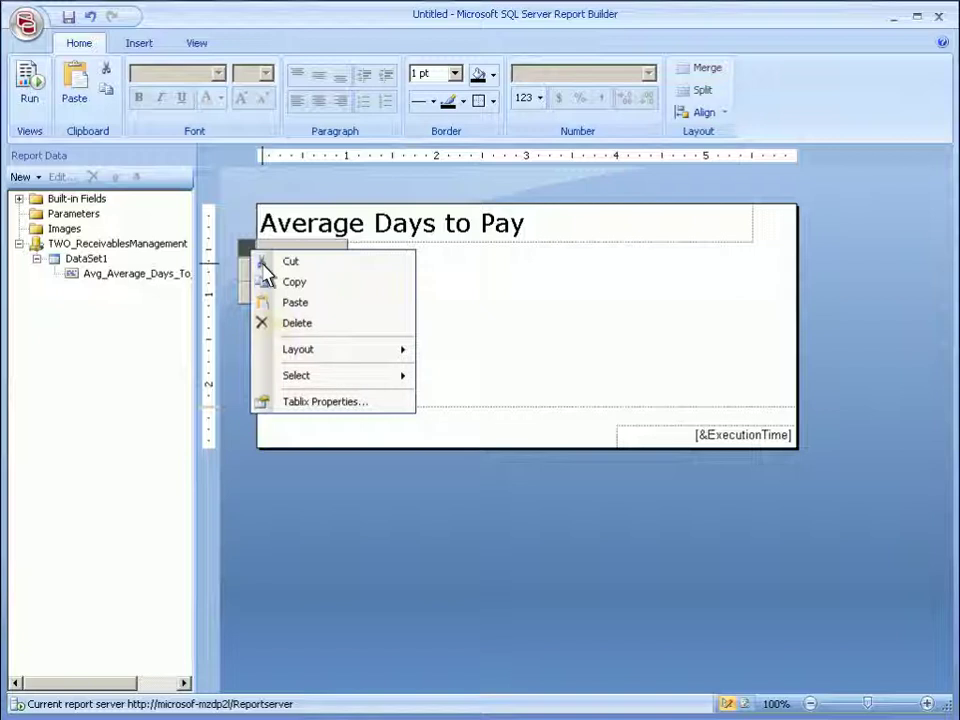
- Delete the average days-to-pay table from the report body
{"action": "left_click", "coordinate": [284, 324]}
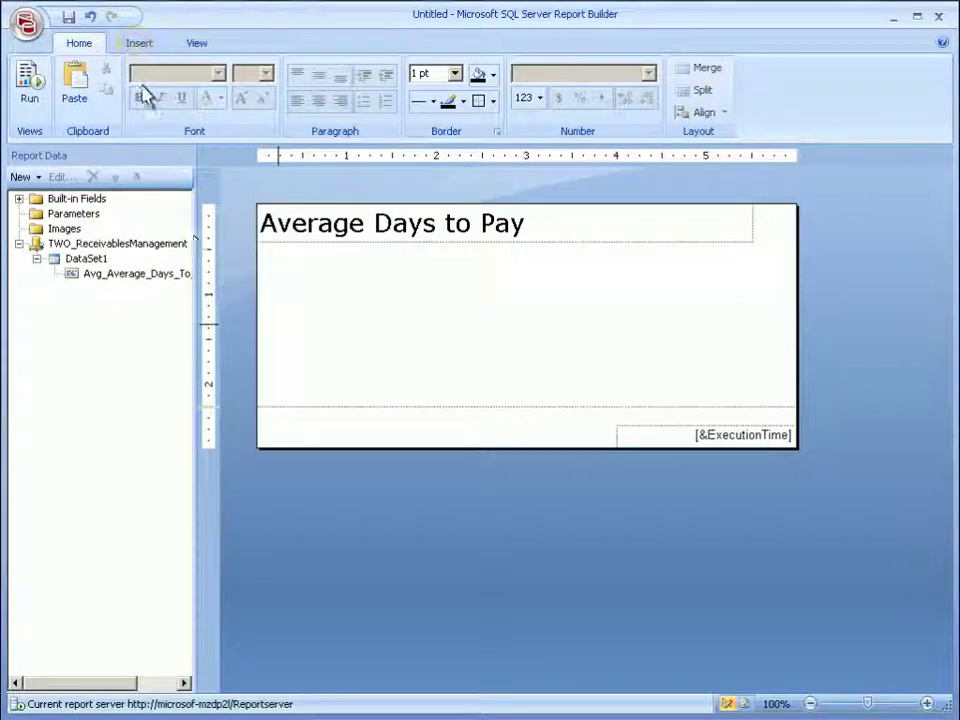
{"action": "left_click", "coordinate": [138, 50]}
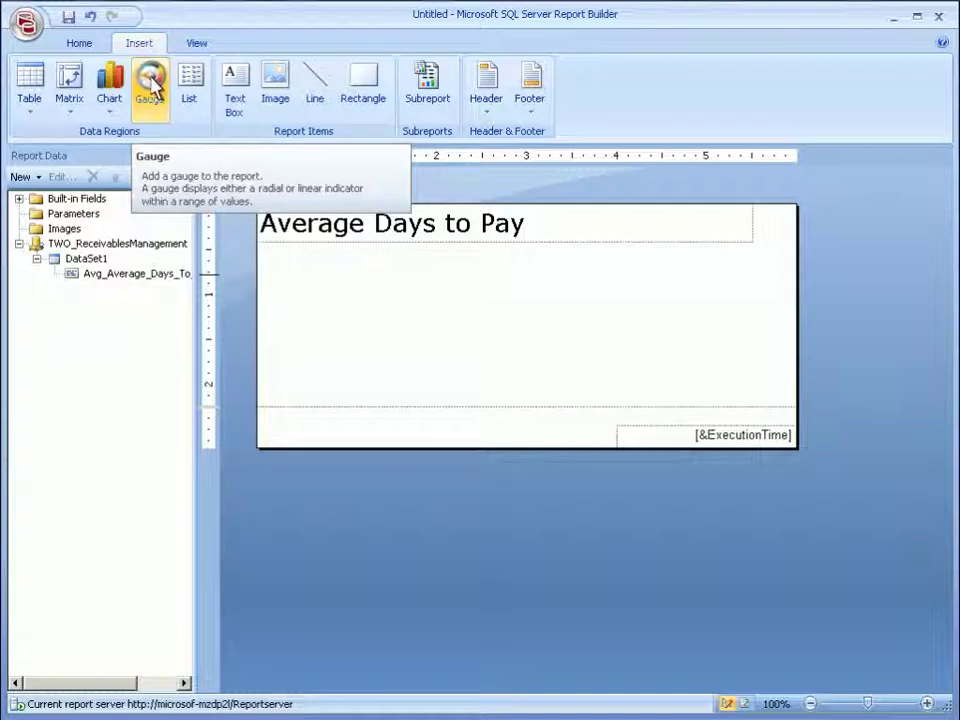
- Insert the default radial gauge, stretch it to the body's bottom, and run the report
{"action": "left_click", "coordinate": [150, 87]}
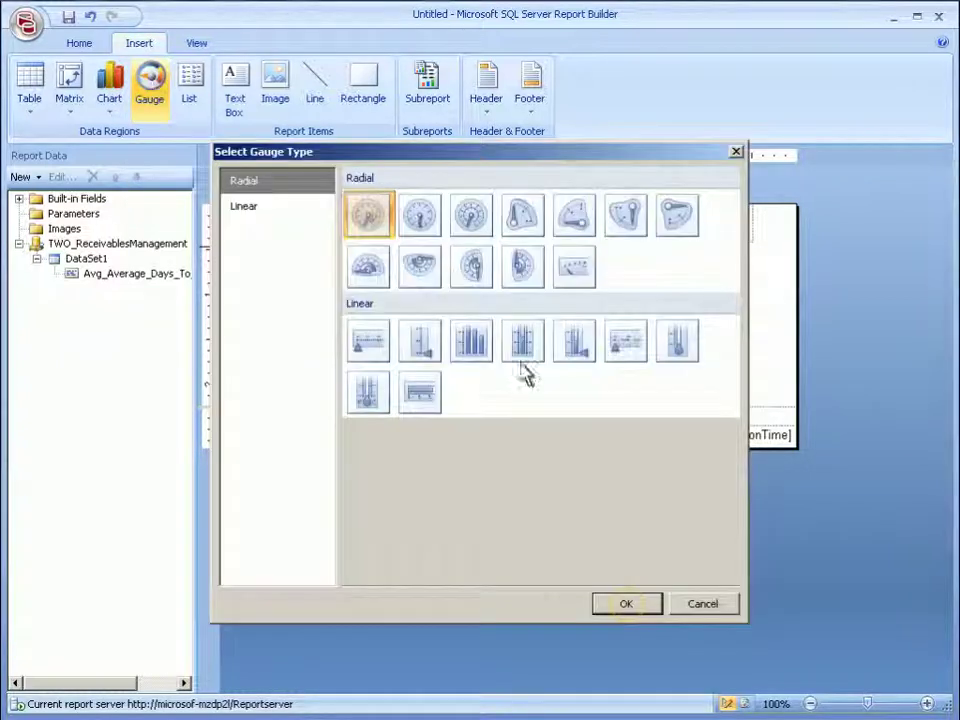
{"action": "left_click", "coordinate": [627, 604]}
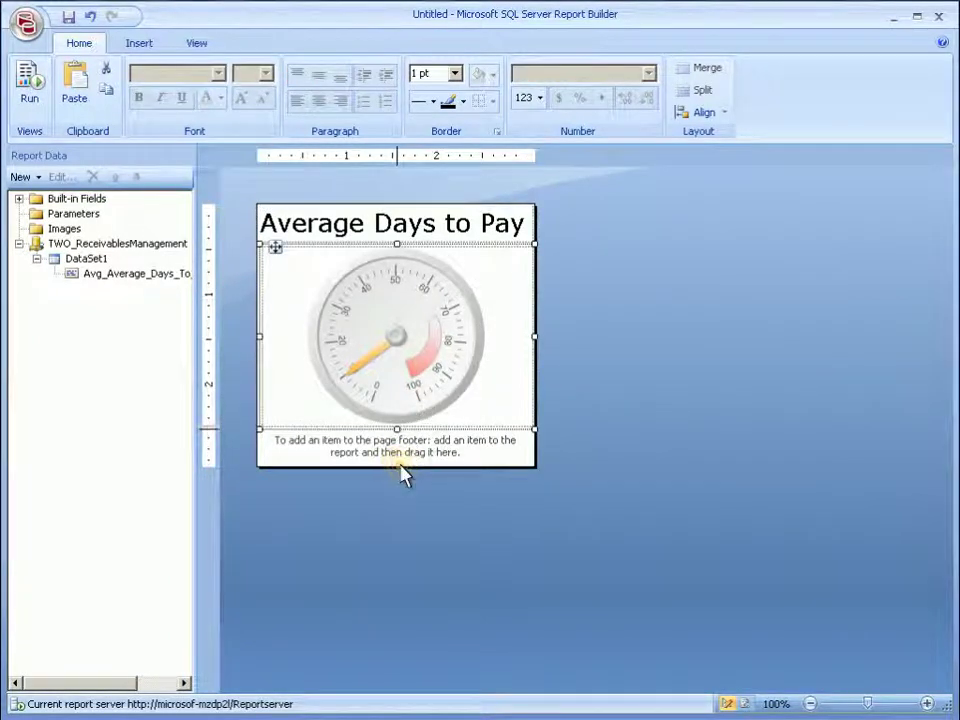
{"action": "left_click_drag", "start_coordinate": [396, 429], "coordinate": [400, 469]}
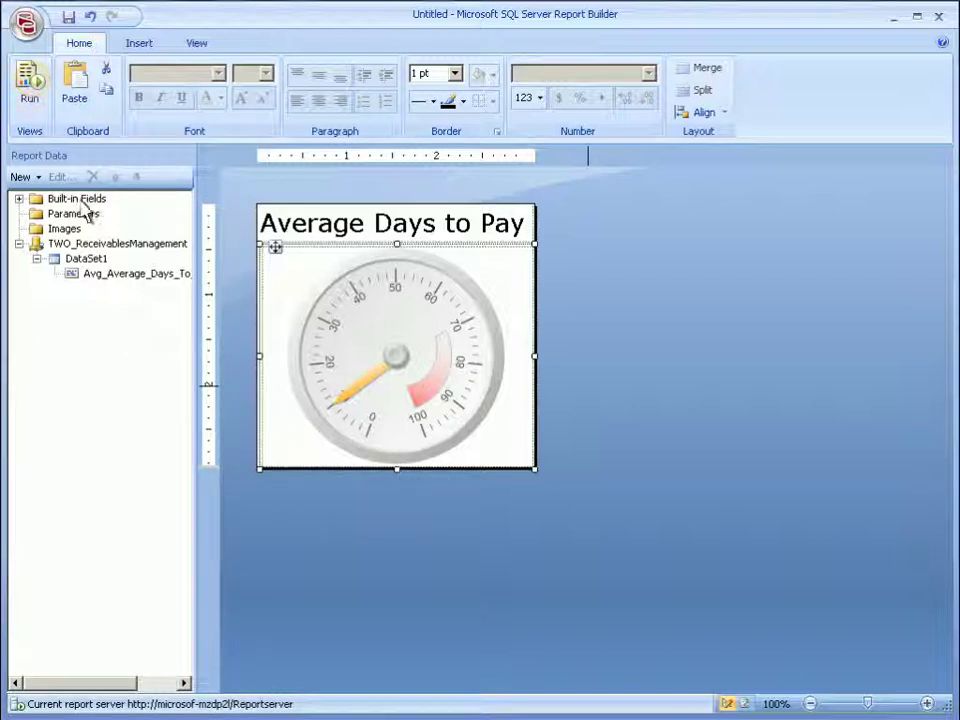
{"action": "left_click", "coordinate": [35, 90]}
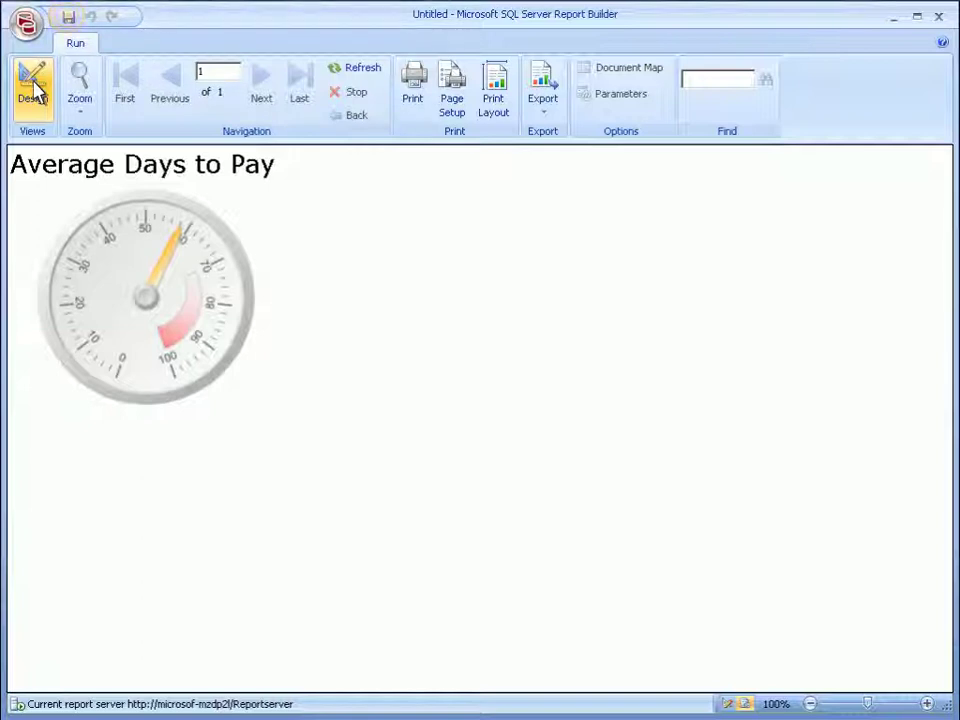
- Bring up the Save As Report dialog on the server's TWO folder
{"action": "left_click", "coordinate": [69, 18]}
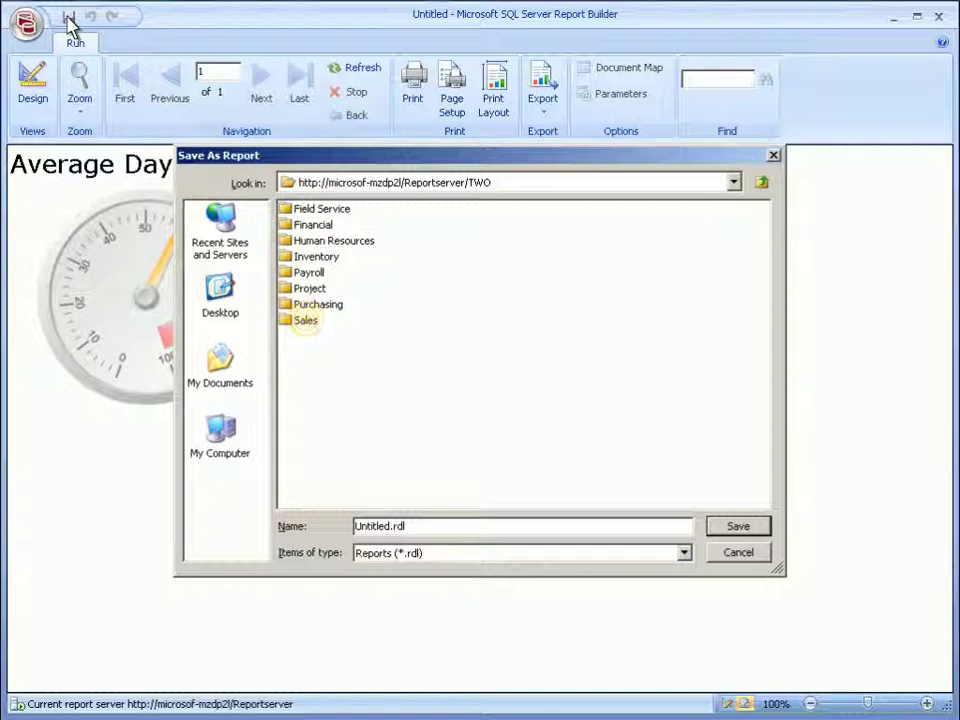
- Save the report as 'Average Days to Pay' in the Sales folder, then close Report Builder
{"action": "double_click", "coordinate": [307, 322]}
{"action": "double_click", "coordinate": [370, 526]}
{"action": "type", "text": "Average Days to Pay"}
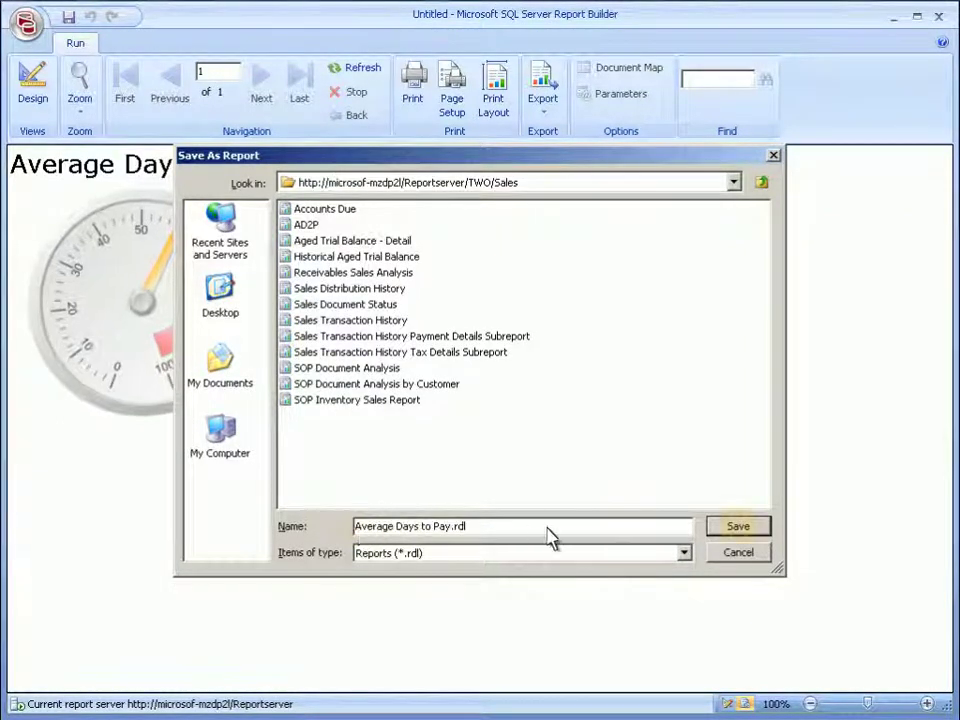
{"action": "left_click", "coordinate": [738, 527]}
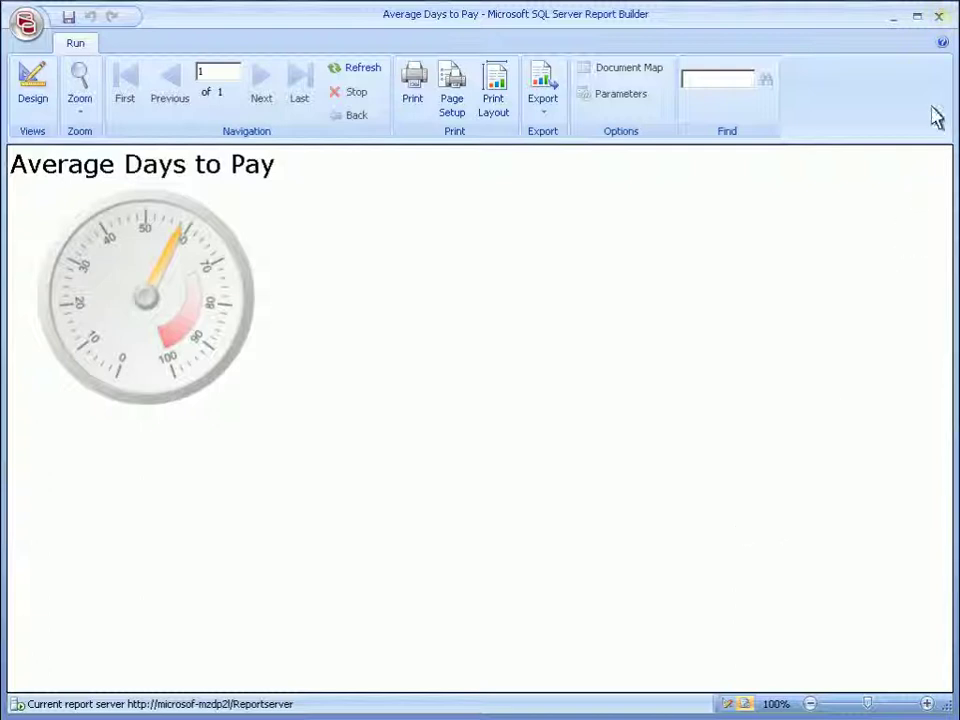
{"action": "left_click", "coordinate": [941, 16]}
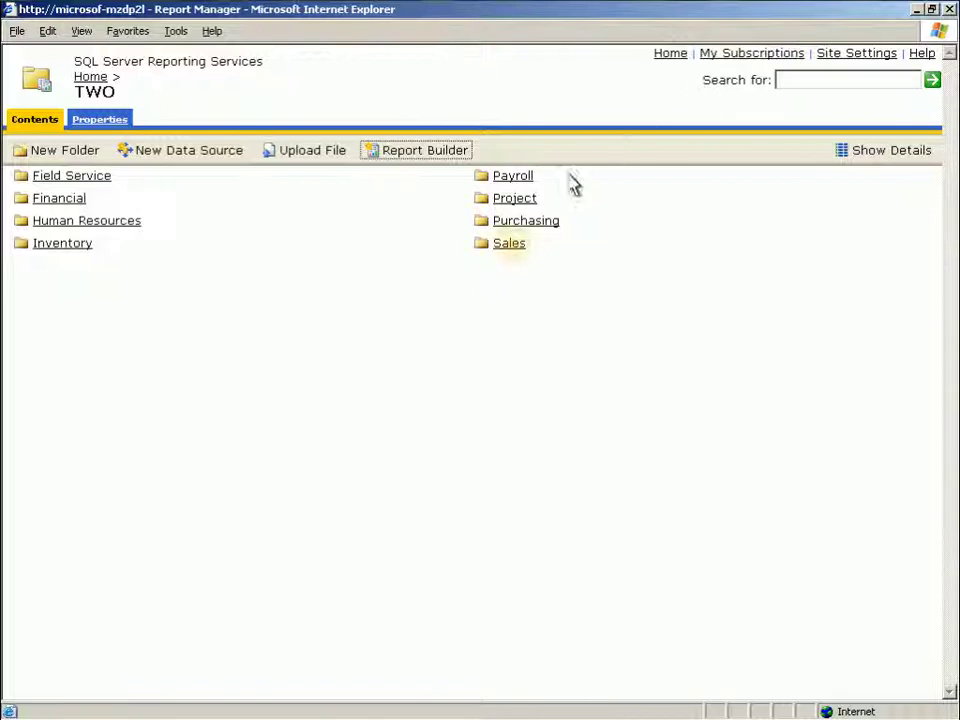
- View the Average Days to Pay report from the Sales folder in Report Manager
{"action": "left_click", "coordinate": [509, 243]}
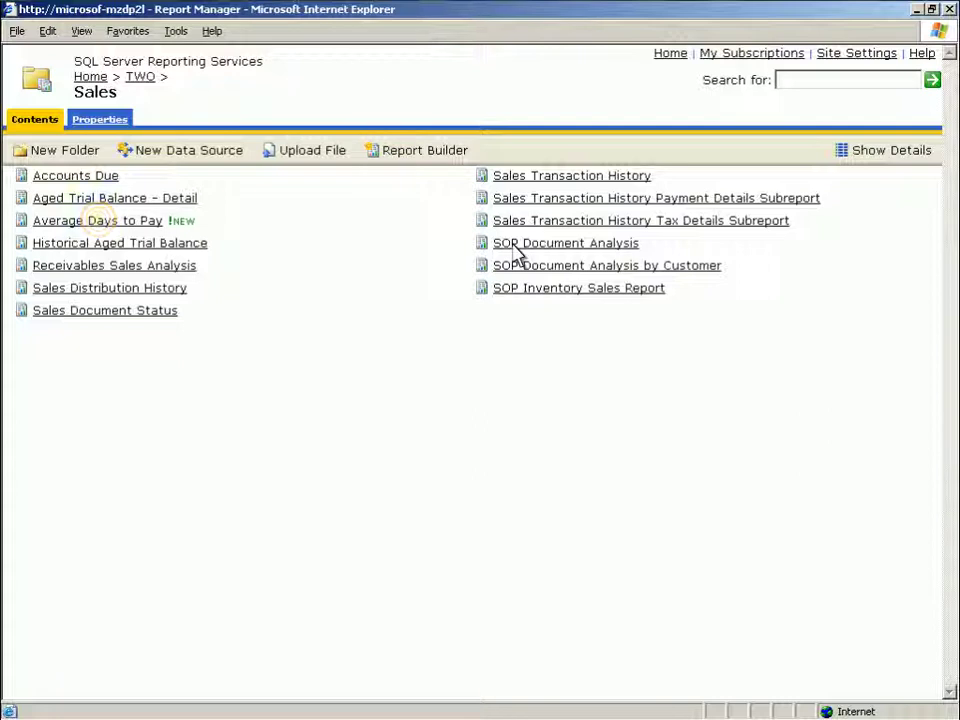
{"action": "left_click", "coordinate": [108, 222]}
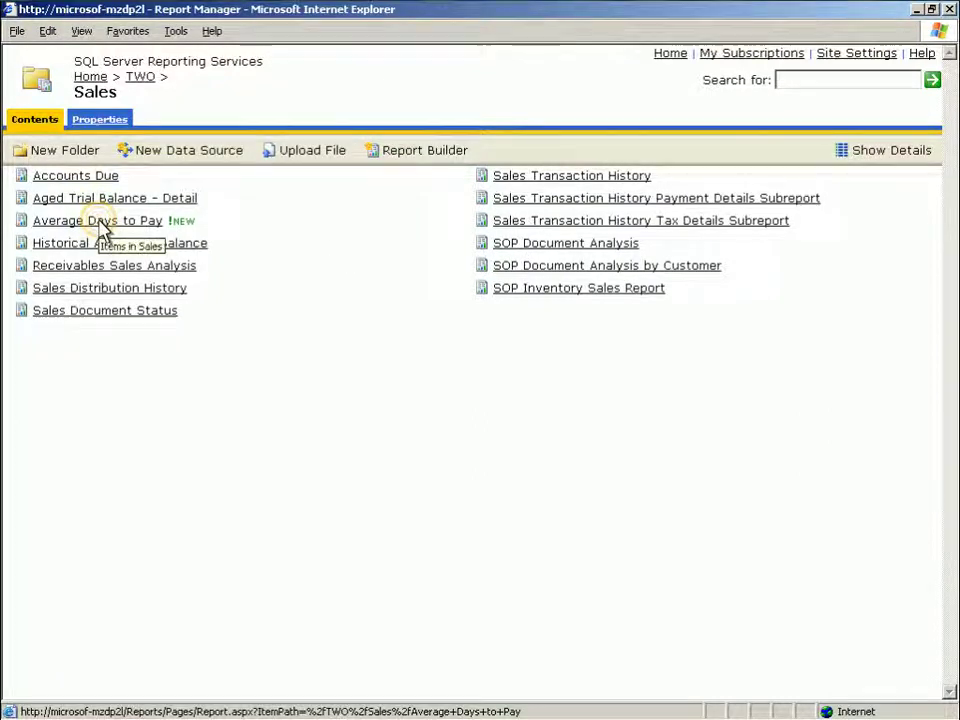